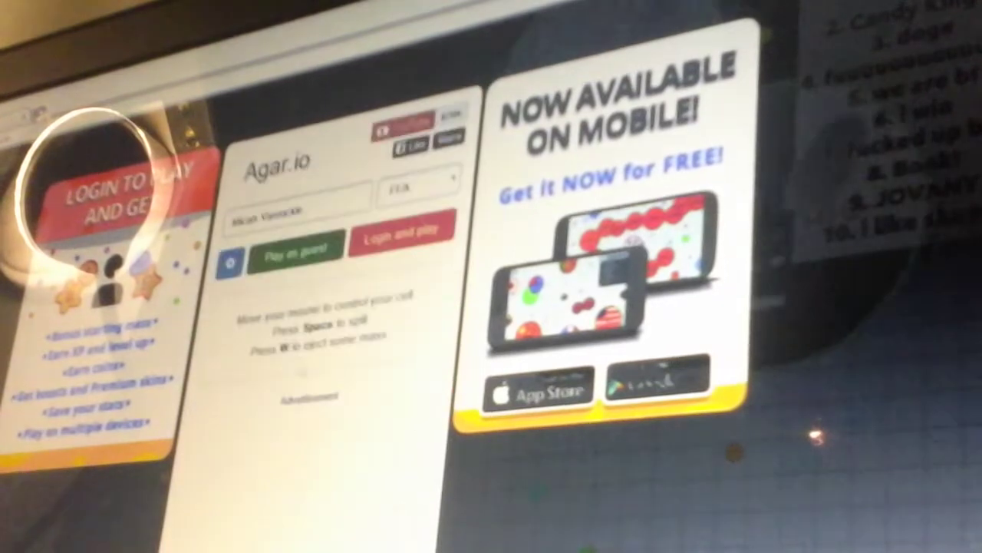
- Start an Agar.io match using the 'Play as guest' button
{"action": "left_click", "coordinate": [298, 253]}
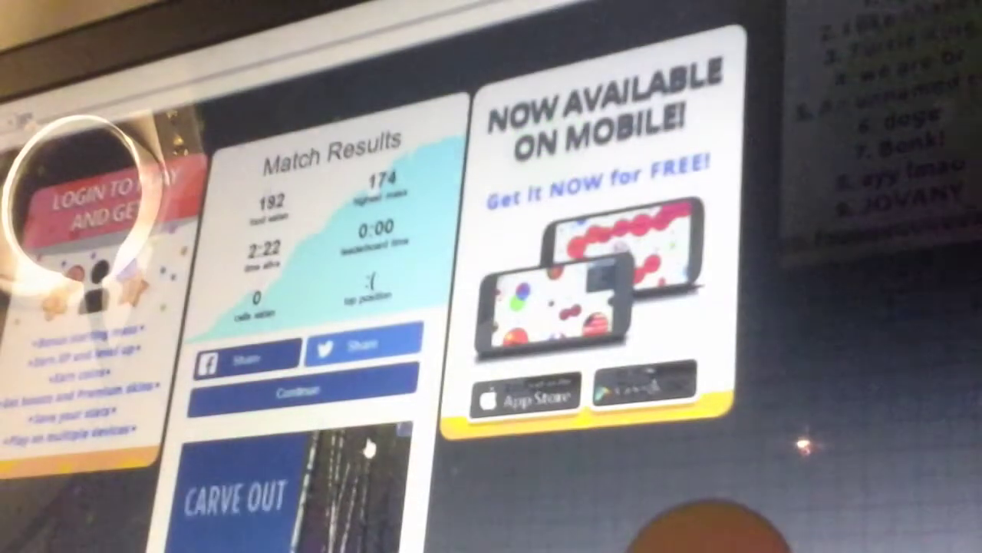
- Dismiss the Match Results panel with 'Continue' to reach the start menu
{"action": "left_click", "coordinate": [347, 394]}
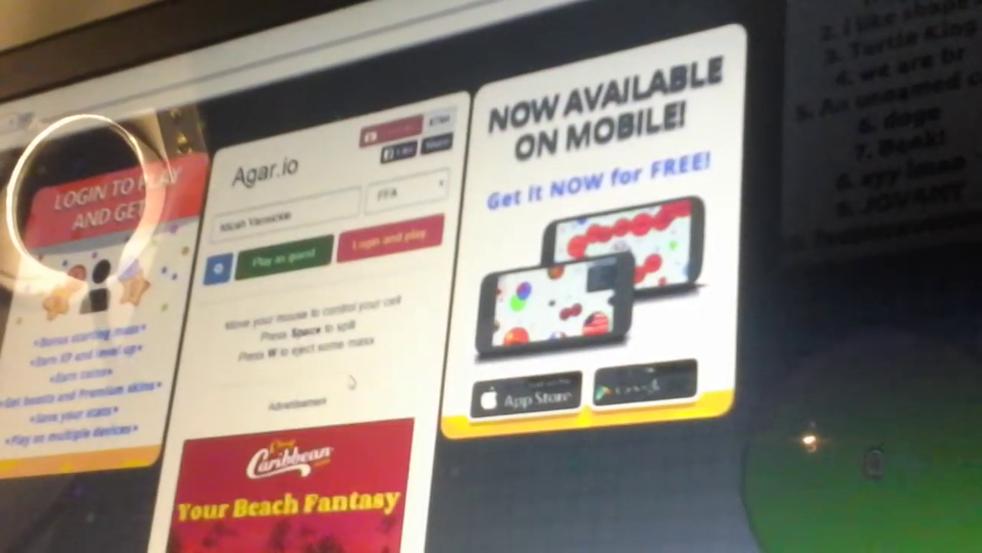